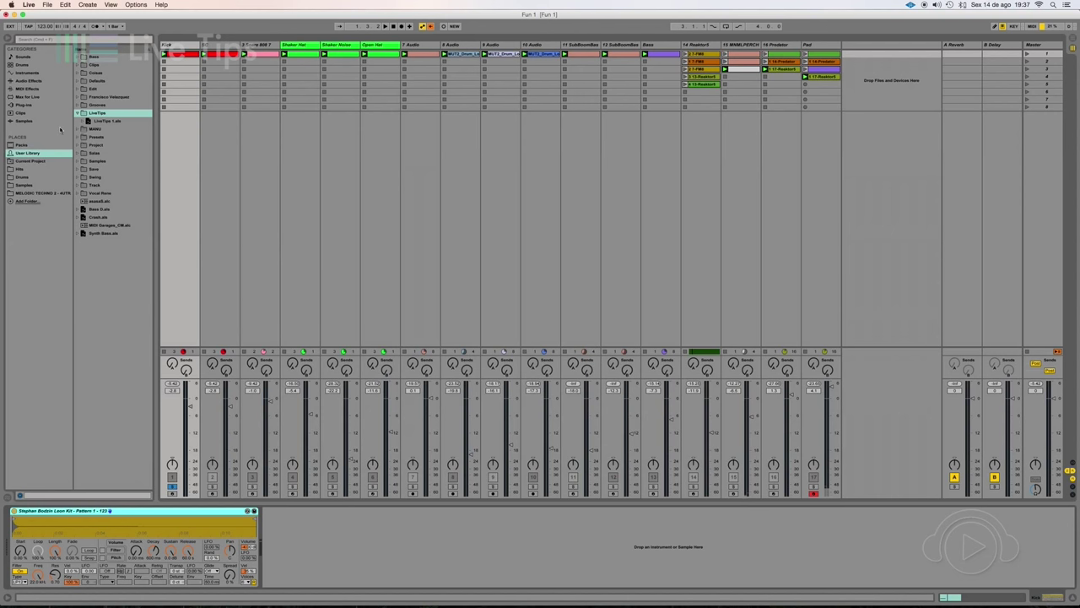
# Find the PuigTec EQP1A Mono plug-in by searching for "puig" and add it to the Kick track.
pyautogui.click(28, 105)
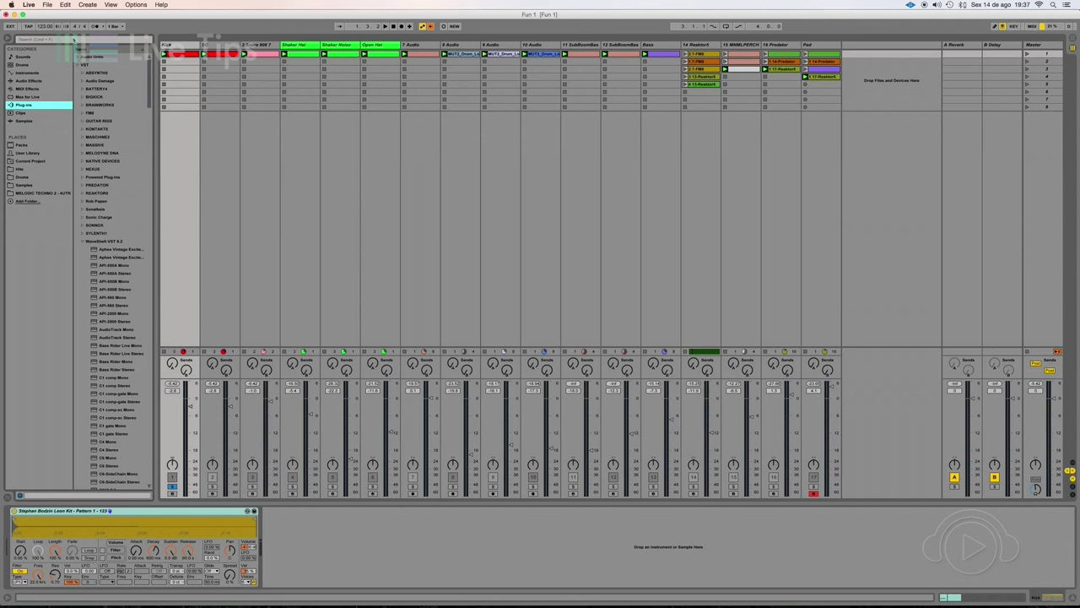
pyautogui.click(72, 40)
pyautogui.write('duig')
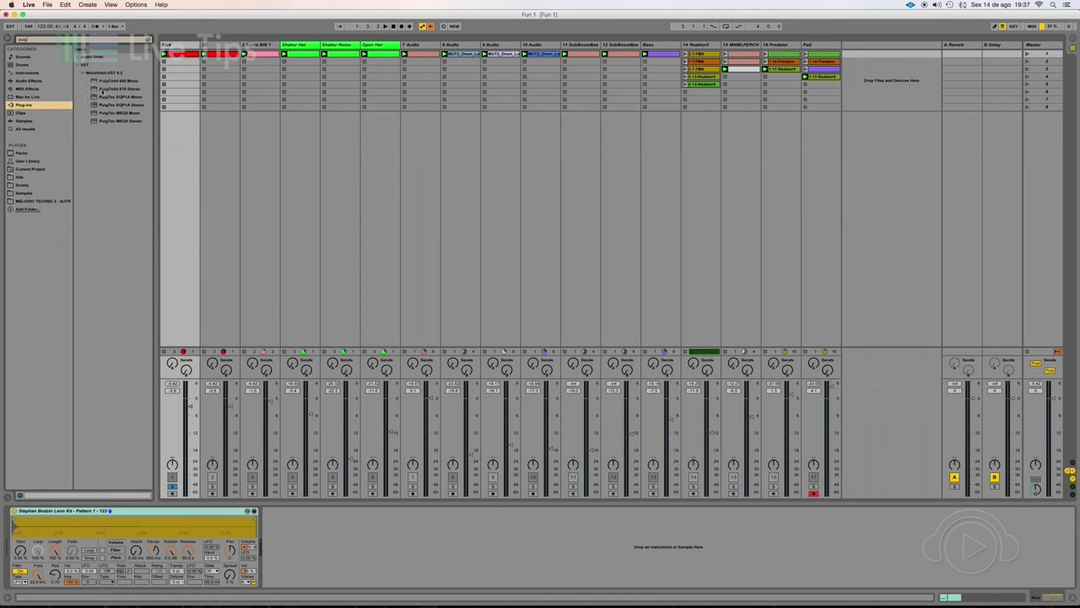
pyautogui.moveTo(113, 98); pyautogui.dragTo(183, 109)
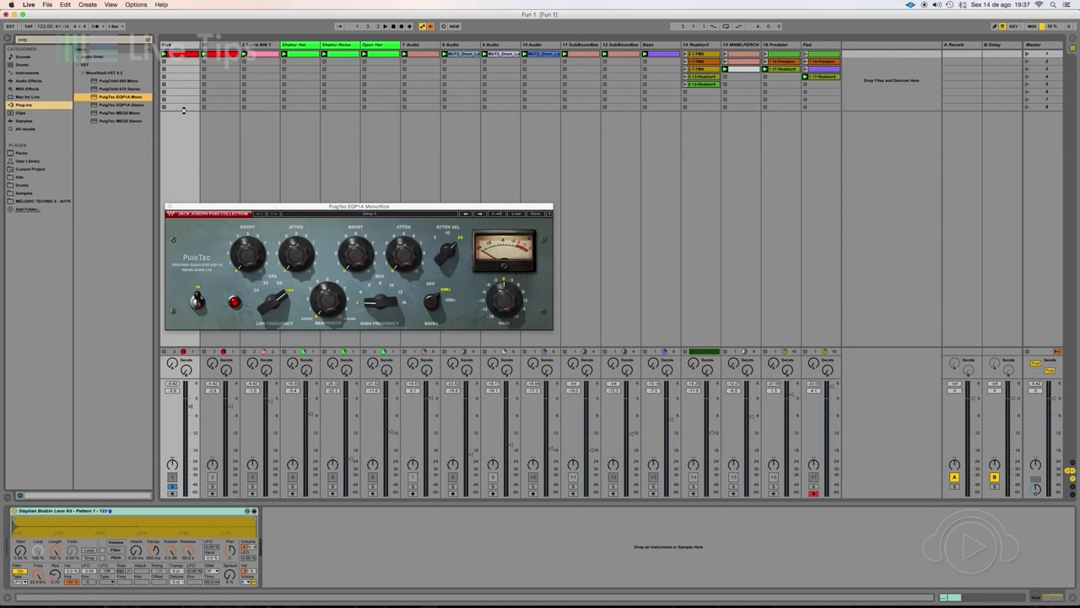
pyautogui.moveTo(253, 207); pyautogui.dragTo(374, 173)
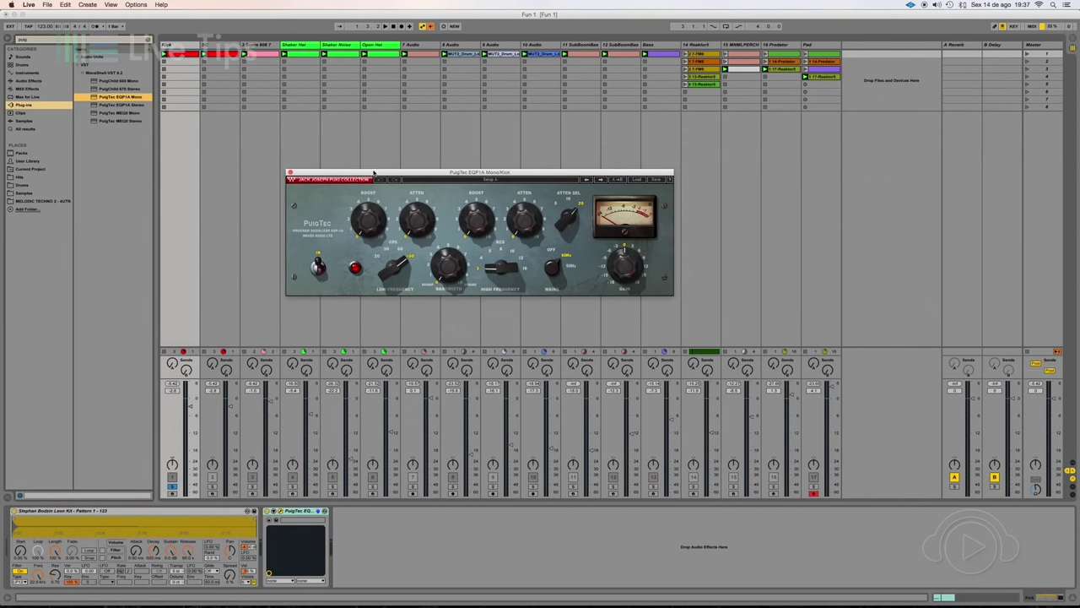
# Add the Oxford Inflator NV after the PuigTec on the Kick track and turn on its Band Split option.
pyautogui.click(76, 39)
pyautogui.write('snf')
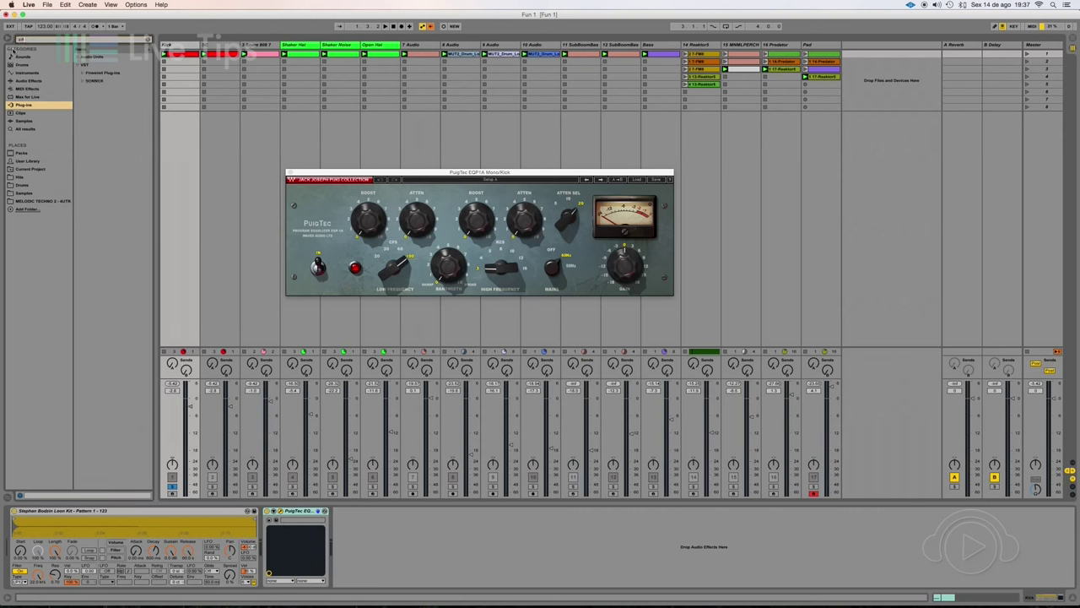
pyautogui.click(82, 81)
pyautogui.moveTo(111, 90); pyautogui.dragTo(361, 520)
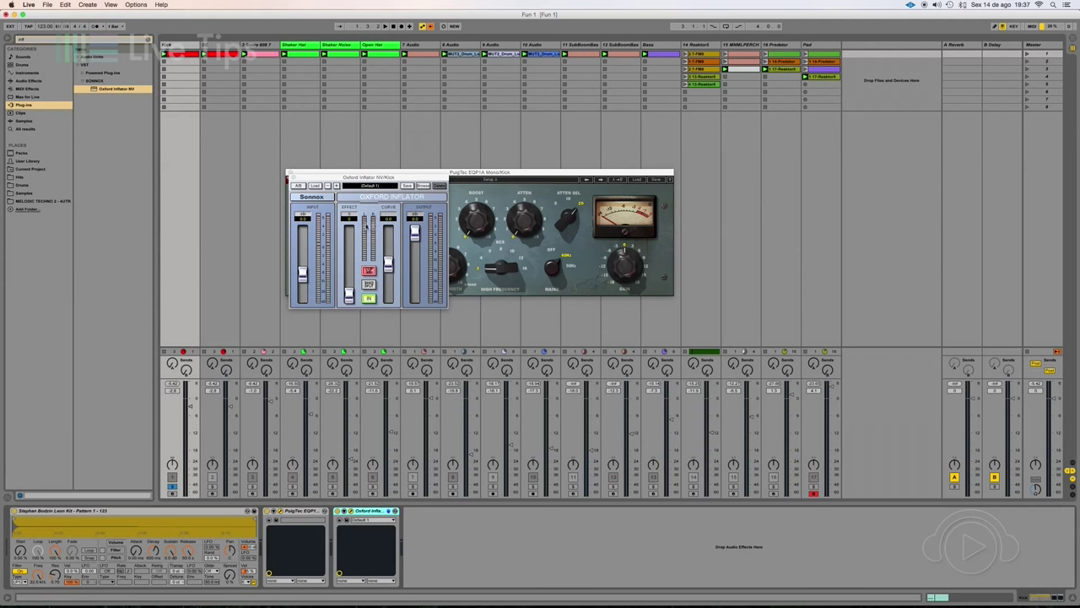
pyautogui.click(369, 285)
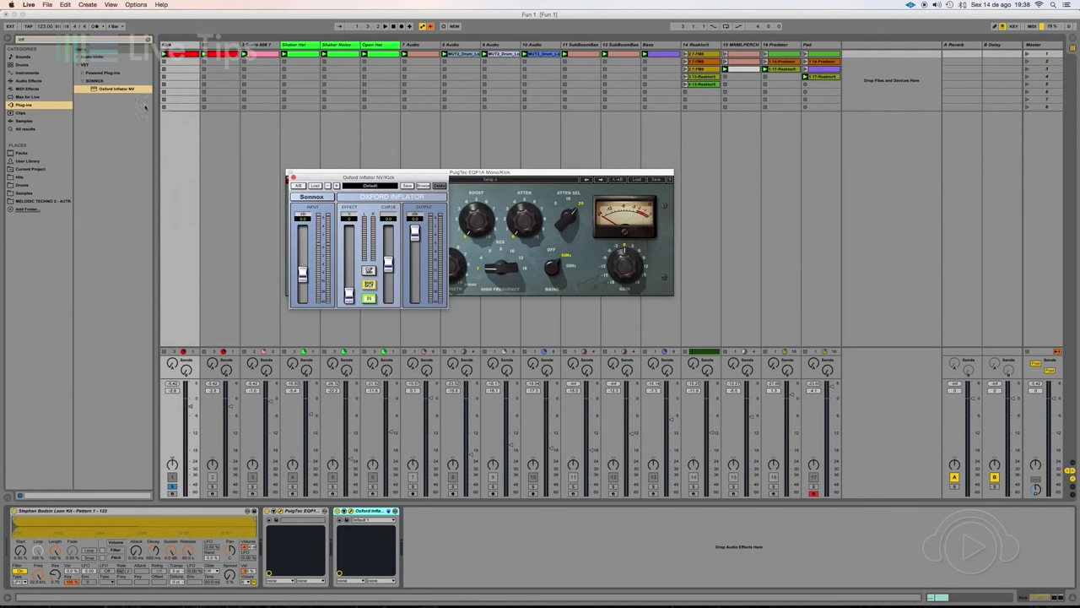
# Clear the plug-in search and add the Spectrum audio effect after the Oxford Inflator on the Kick track.
pyautogui.click(143, 40)
pyautogui.click(88, 225)
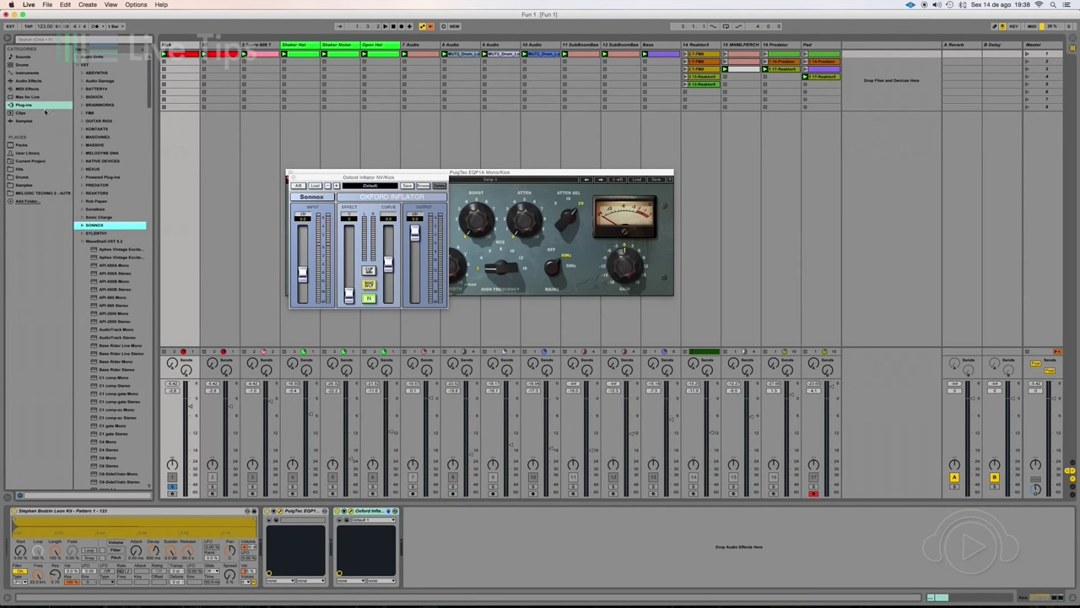
pyautogui.click(29, 81)
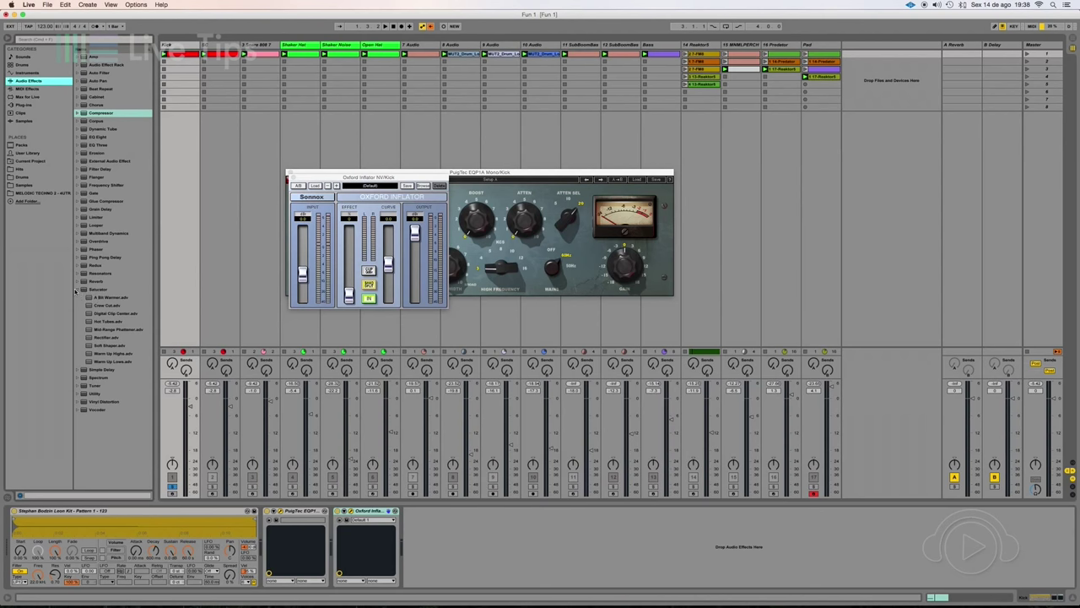
pyautogui.click(76, 291)
pyautogui.moveTo(97, 305); pyautogui.dragTo(439, 536)
pyautogui.moveTo(485, 533)
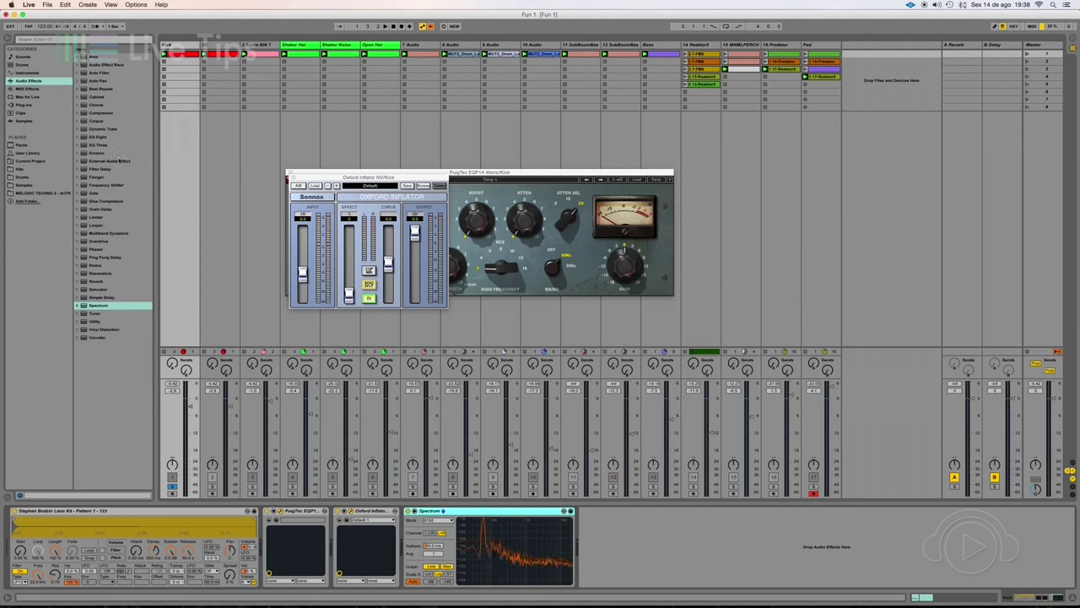
# Add the s(M)exoscope Audio Unit after Spectrum on the Kick track and spread the plug-in windows apart.
pyautogui.click(22, 105)
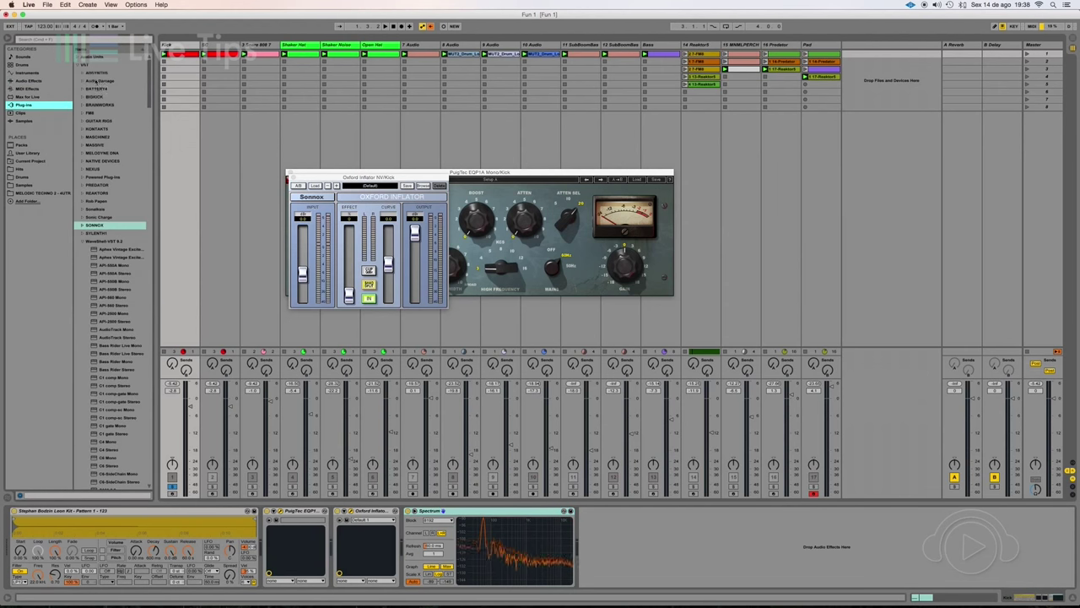
pyautogui.click(78, 66)
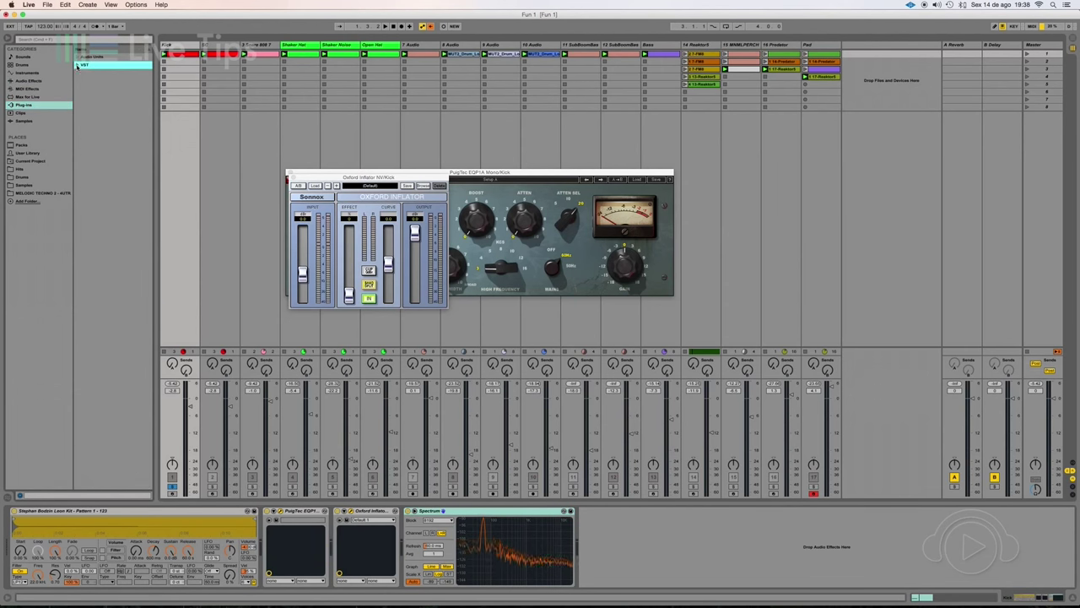
pyautogui.click(77, 58)
pyautogui.click(82, 98)
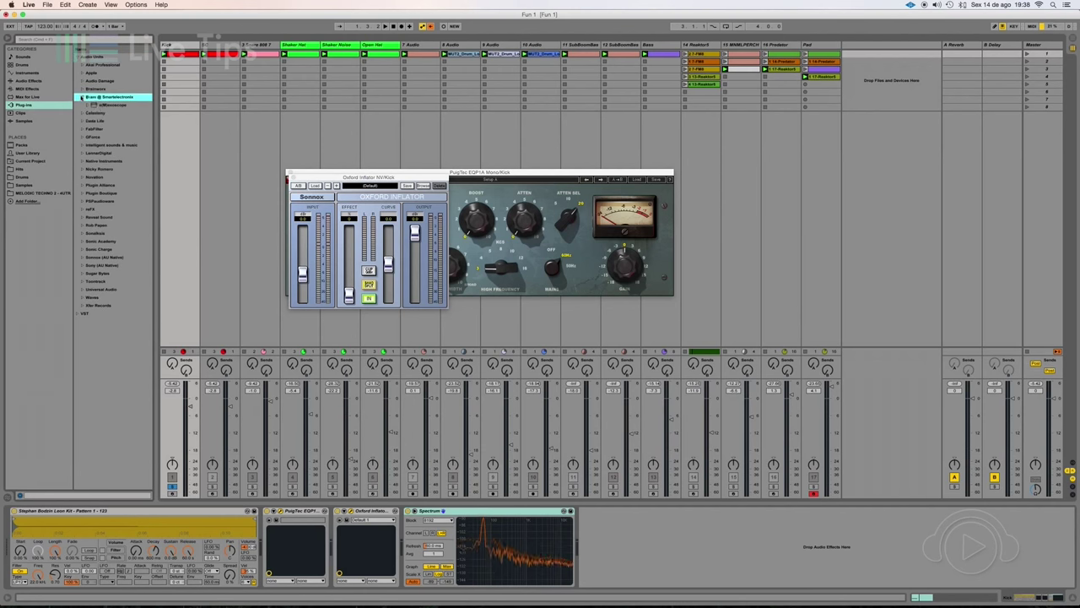
pyautogui.doubleClick(102, 105)
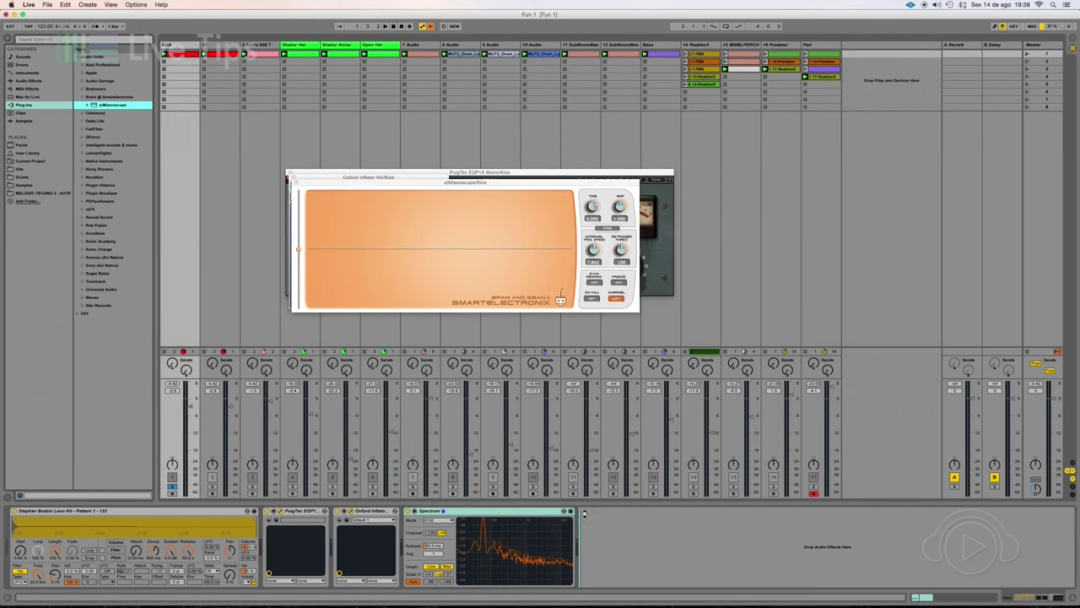
pyautogui.moveTo(472, 172); pyautogui.dragTo(819, 57)
pyautogui.moveTo(397, 177); pyautogui.dragTo(794, 206)
pyautogui.moveTo(383, 176); pyautogui.dragTo(364, 175)
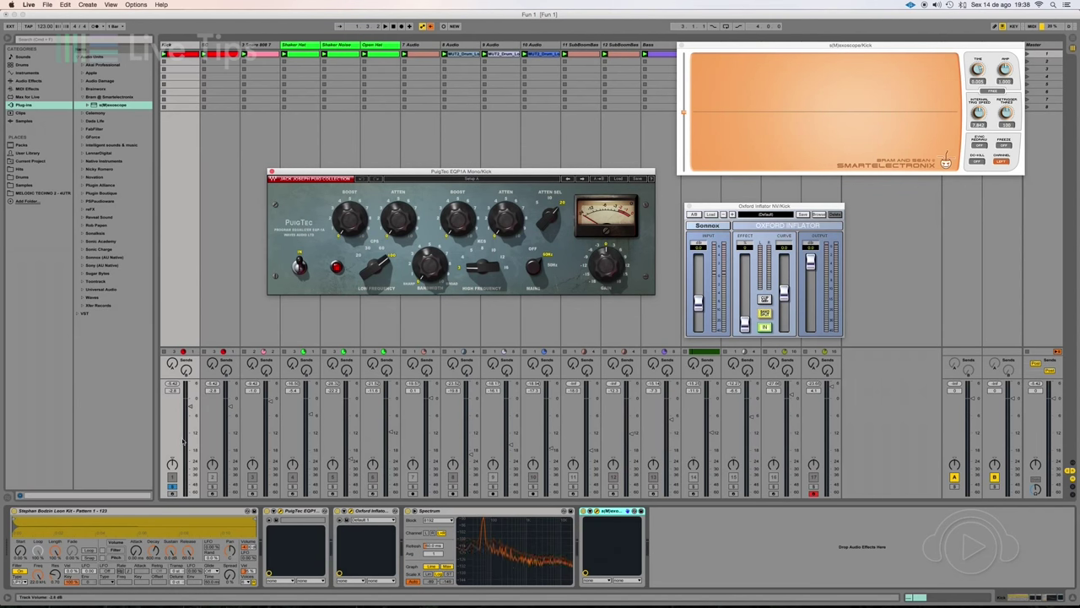
# Play the kick and raise the Oxford Inflator's Effect fader to about three quarters.
pyautogui.press('space')
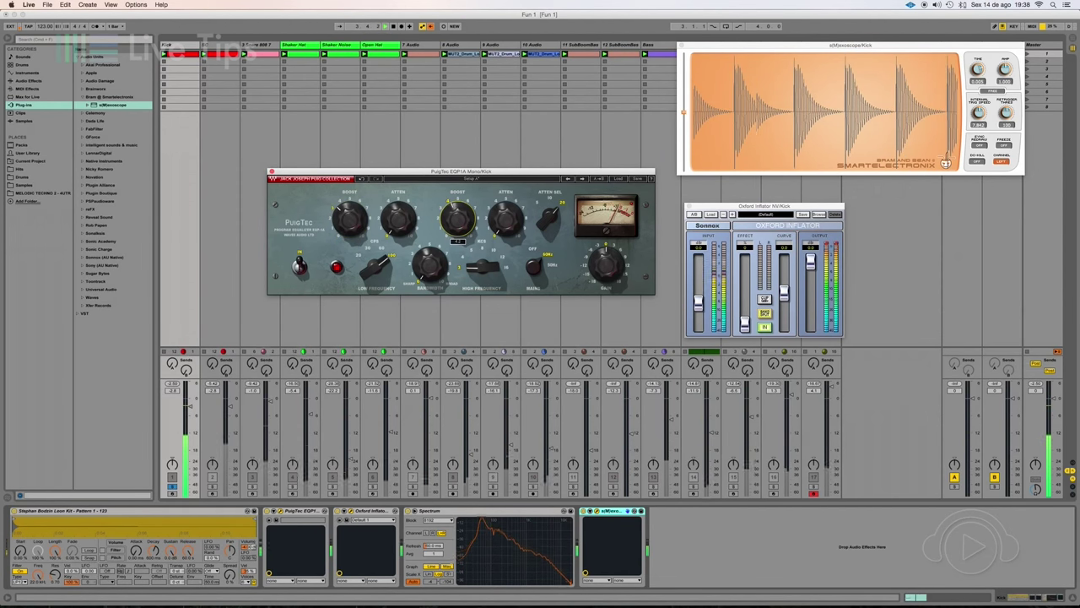
pyautogui.moveTo(745, 324); pyautogui.dragTo(744, 273)
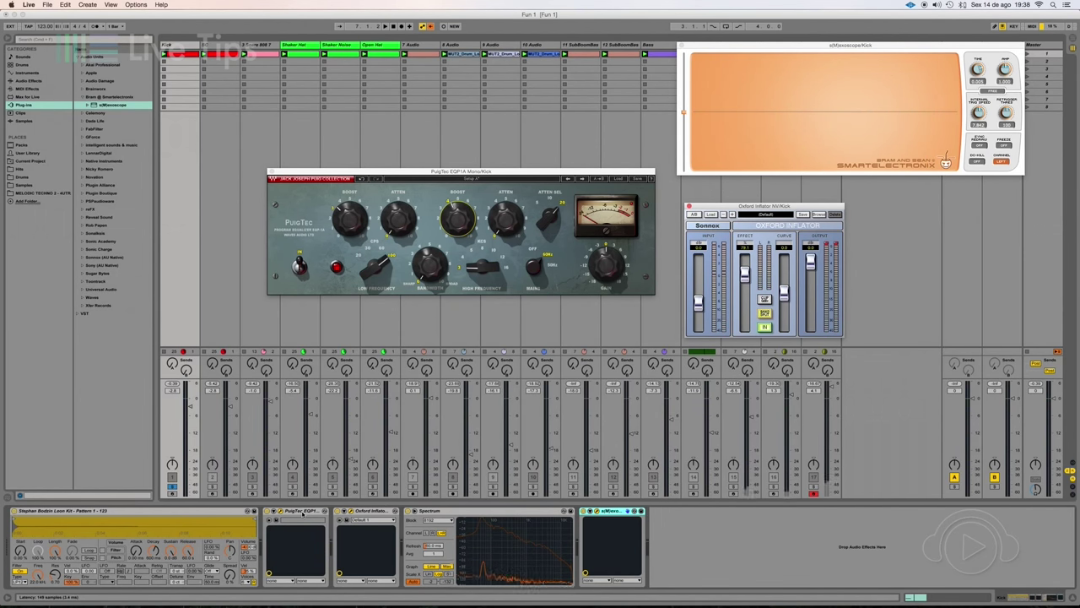
# Group the PuigTec, Oxford Inflator, Spectrum and s(M)exoscope devices into an audio effect rack.
pyautogui.click(296, 512)
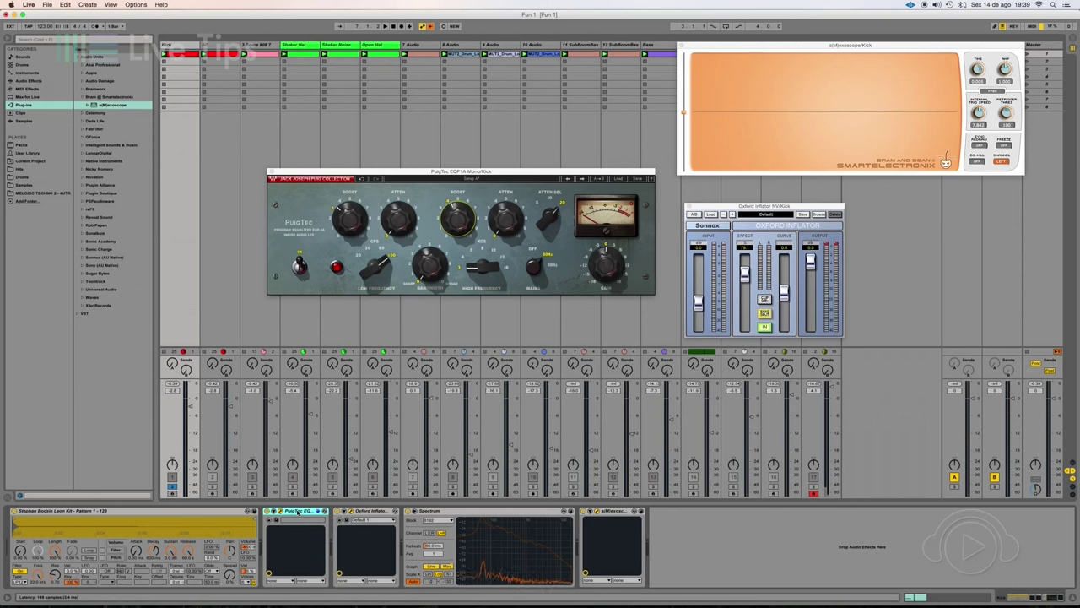
pyautogui.hotkey('shift', 'Right')
pyautogui.hotkey('shift', 'Right')
pyautogui.hotkey('shift', 'Right')
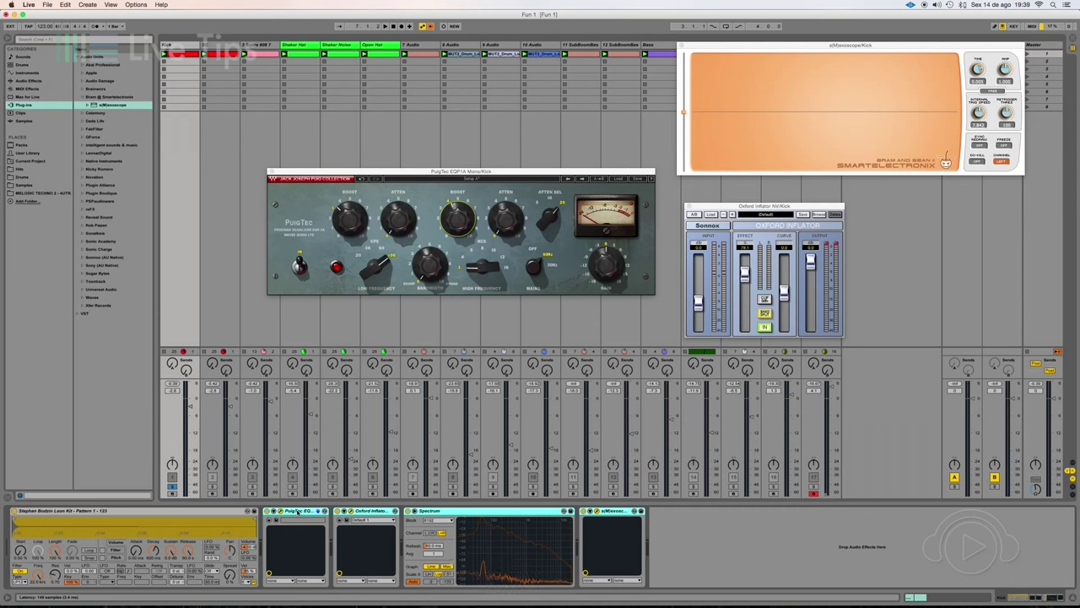
pyautogui.rightClick(298, 512)
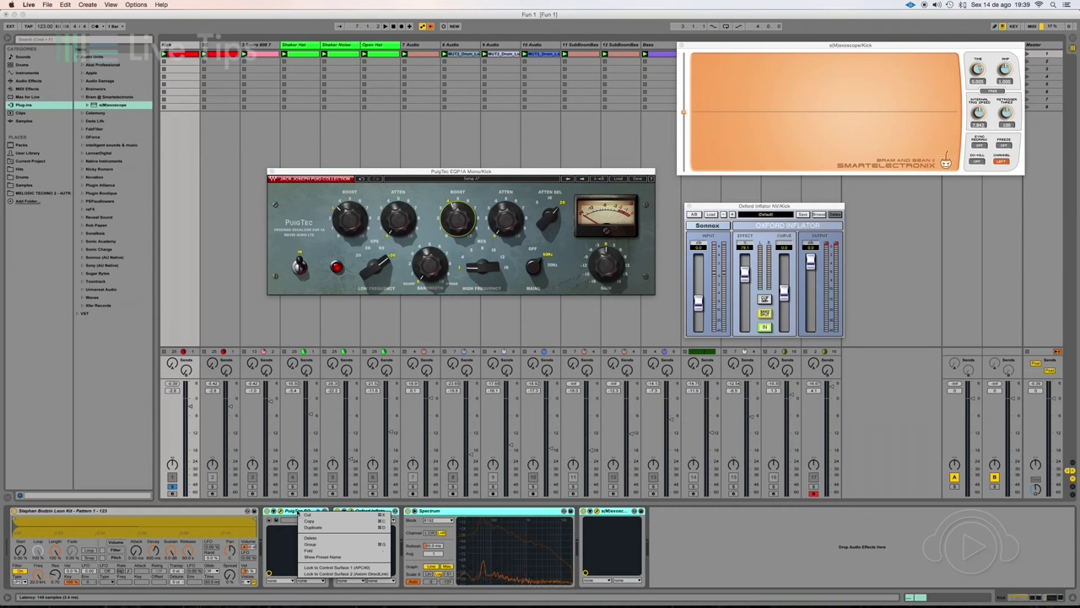
pyautogui.click(336, 550)
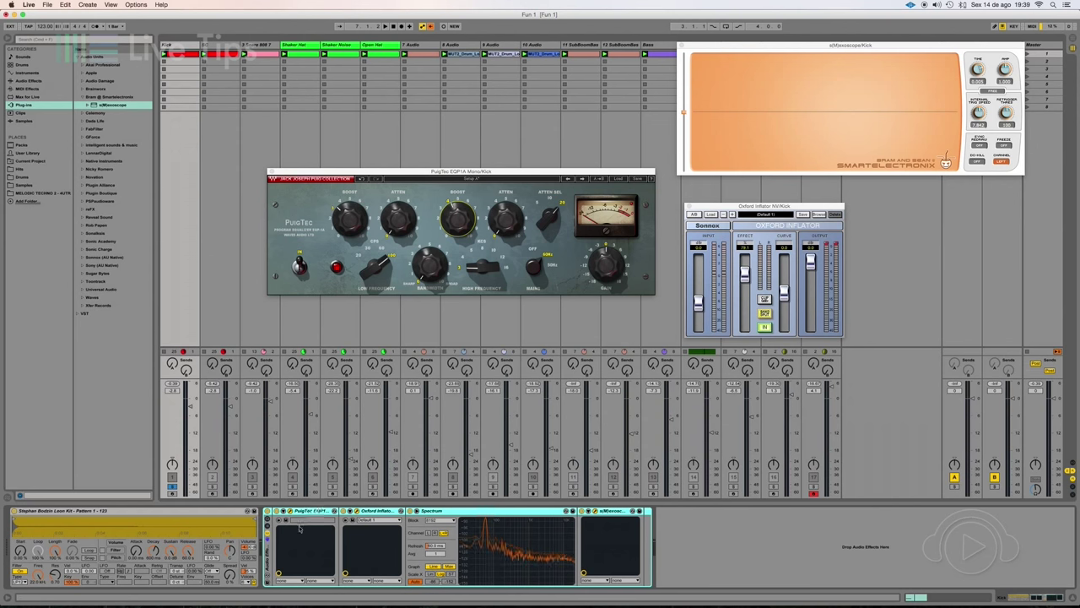
# Save the rack as a preset named Kick Eq in the User Library.
pyautogui.click(269, 584)
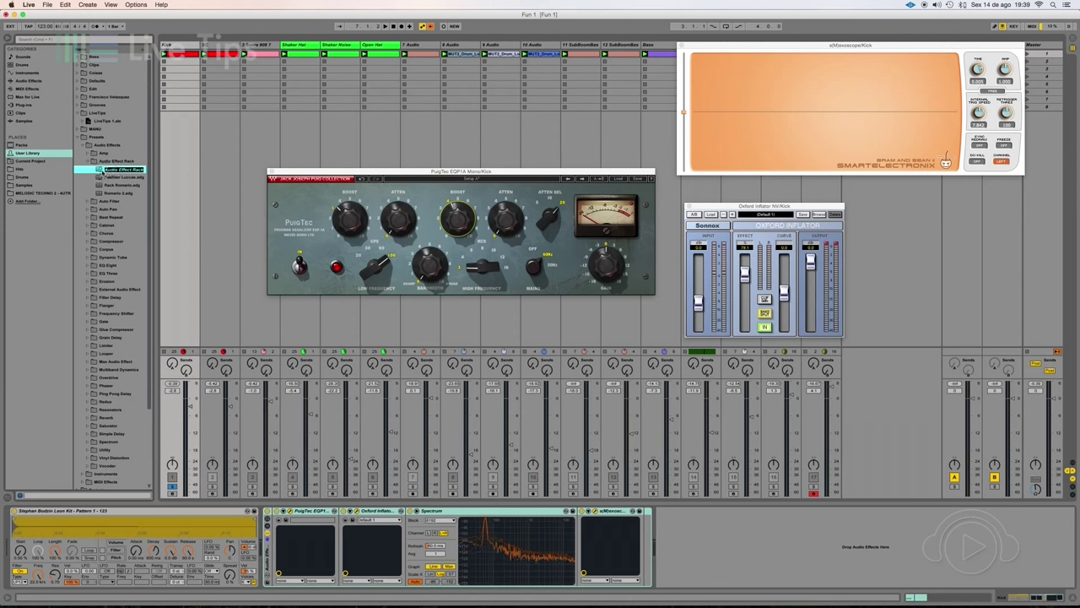
pyautogui.write('Kick Eq')
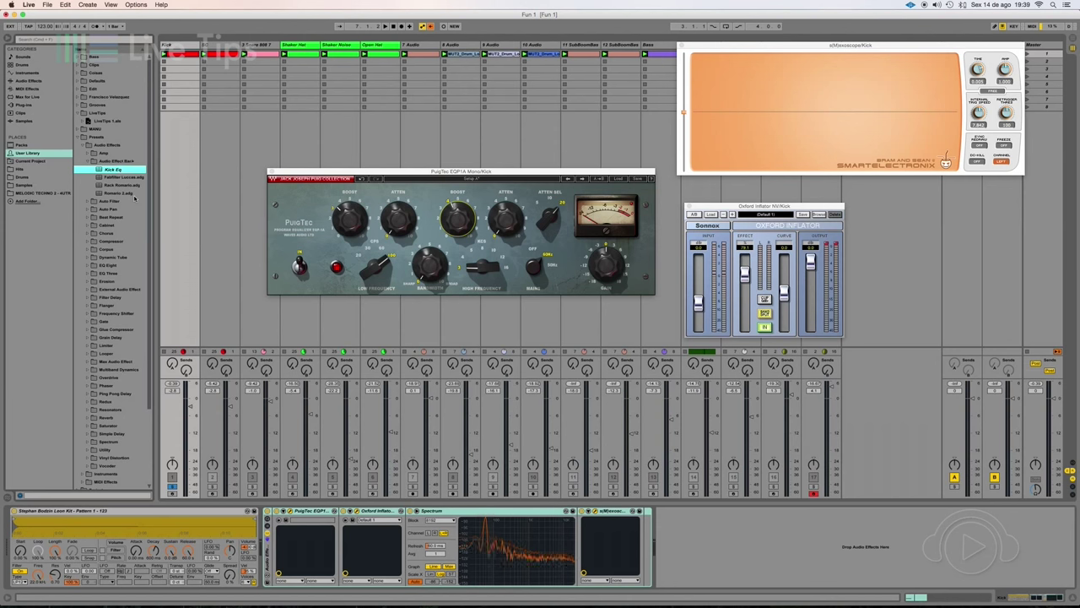
pyautogui.press('Return')
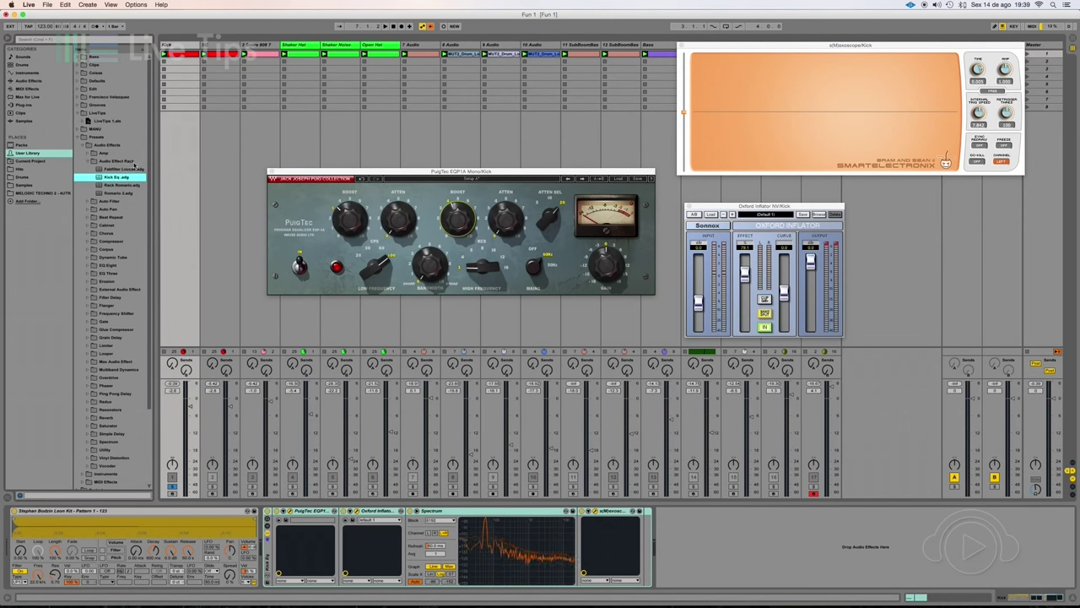
# Collapse the User Library folders and locate the Kick Eq preset under Audio Effect Rack in the audio effects.
pyautogui.click(88, 161)
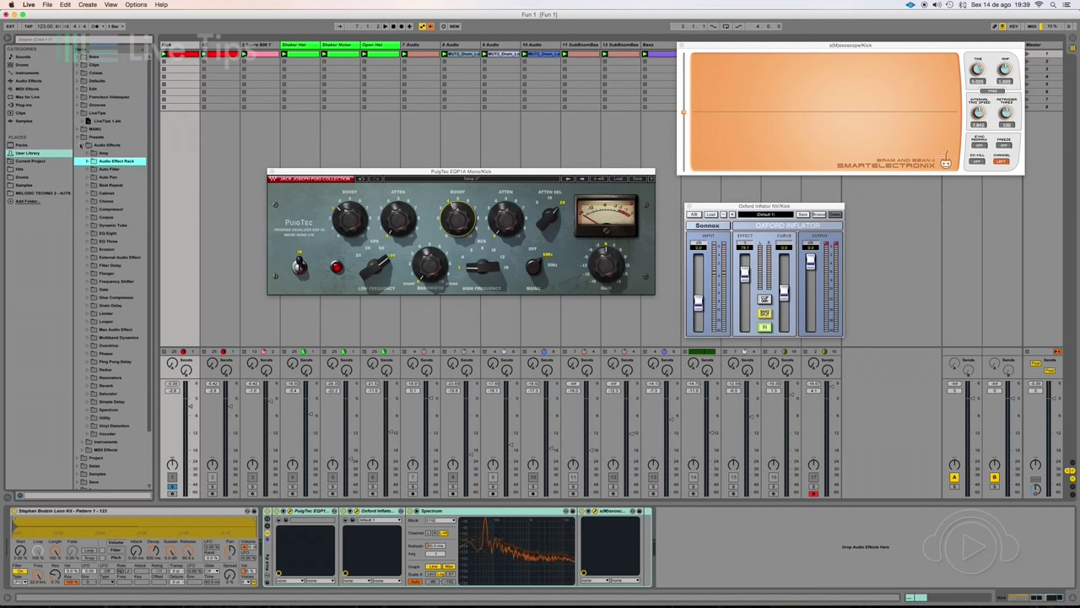
pyautogui.click(77, 138)
pyautogui.click(77, 113)
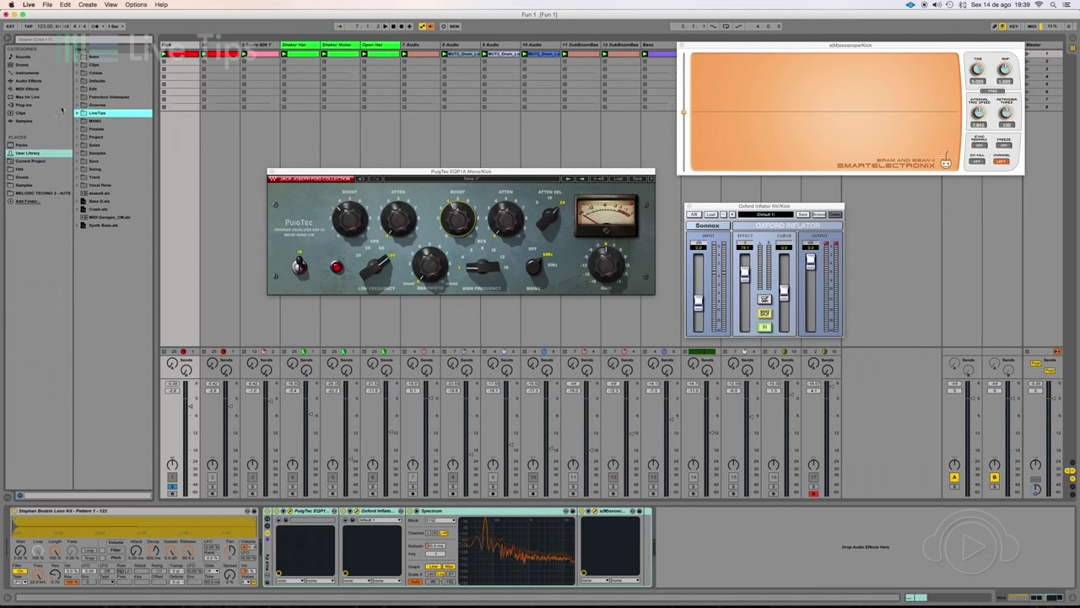
pyautogui.click(21, 82)
pyautogui.click(94, 66)
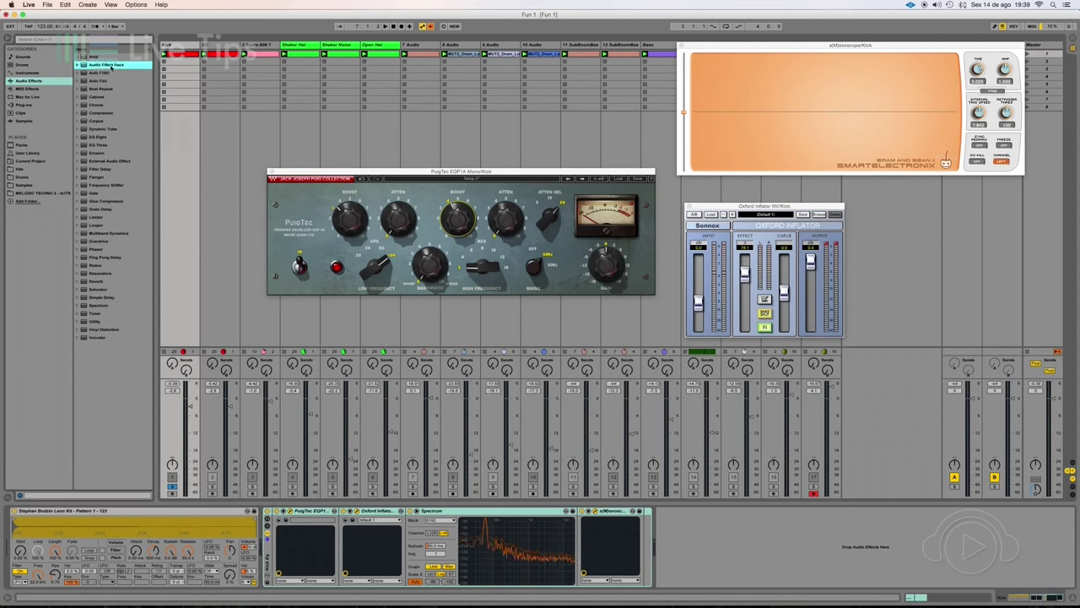
pyautogui.click(78, 65)
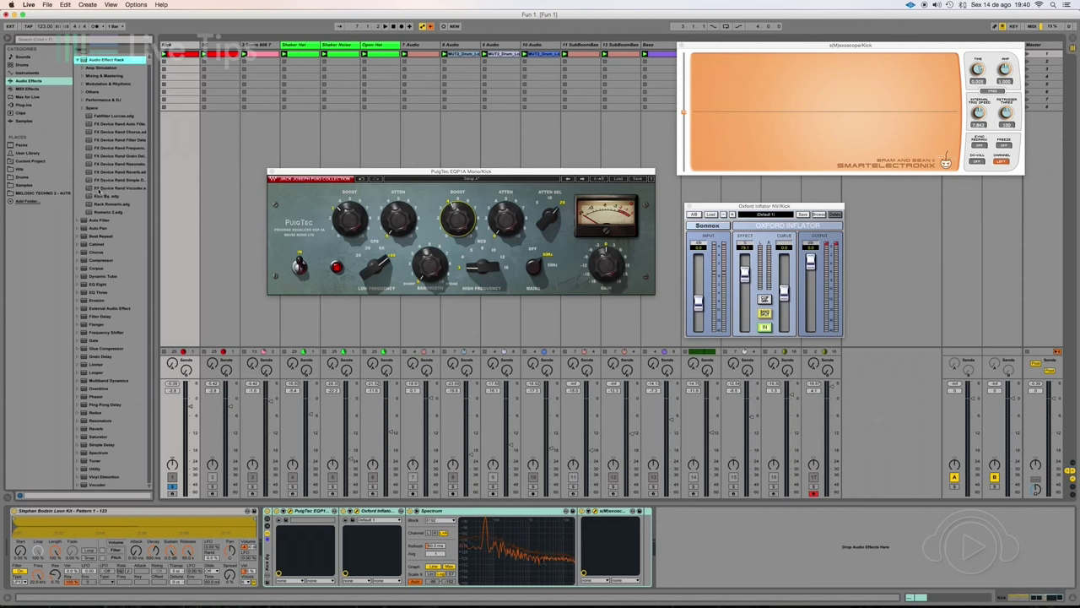
pyautogui.click(102, 201)
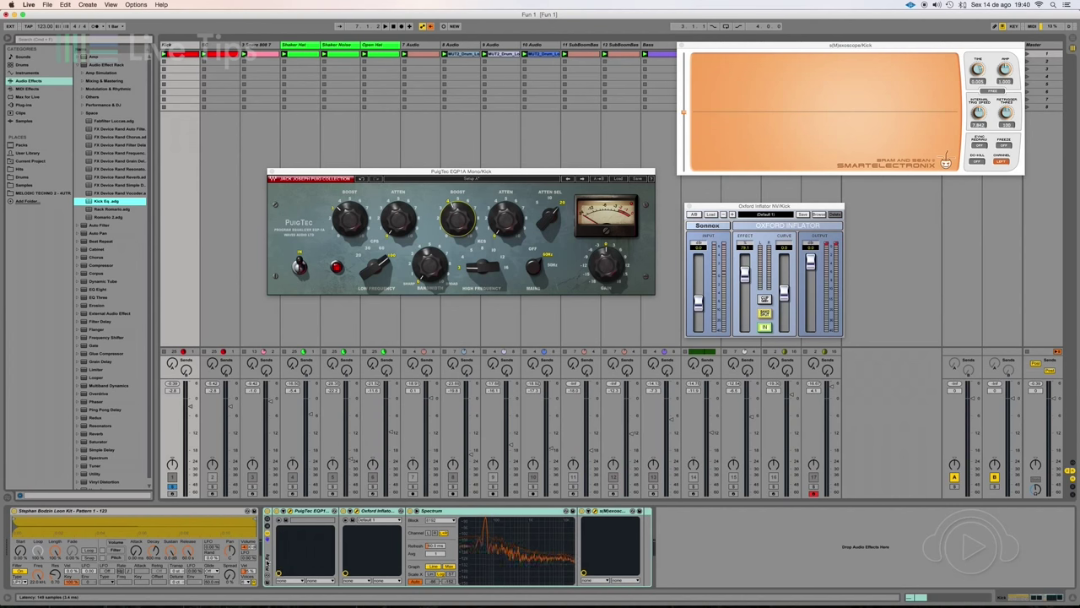
# Delete the effect rack from the Kick track and load the saved Kick Eq preset onto that track.
pyautogui.click(272, 571)
pyautogui.press('Delete')
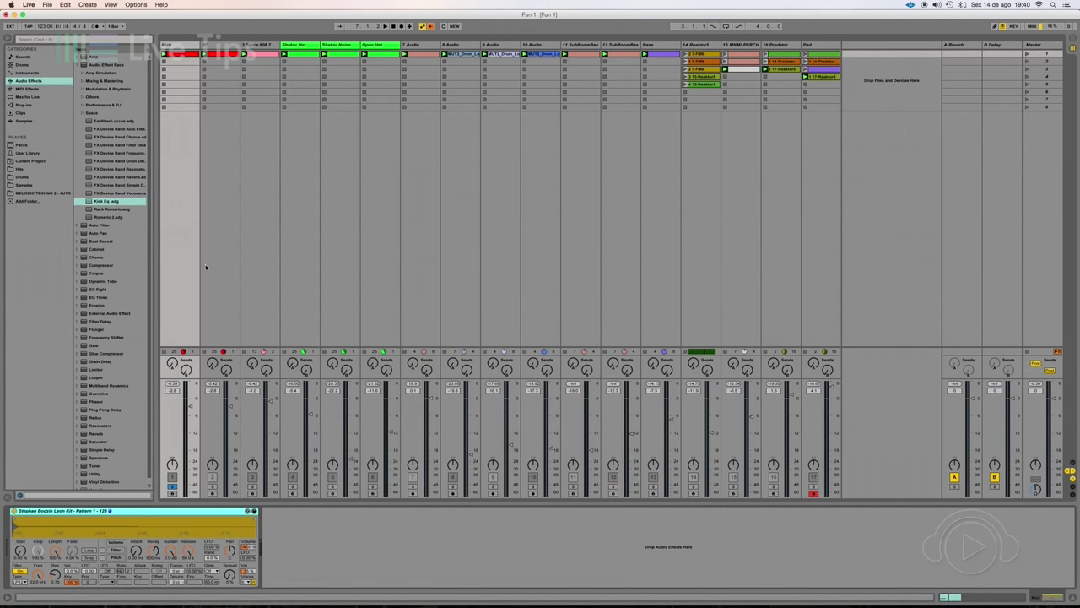
pyautogui.click(97, 203)
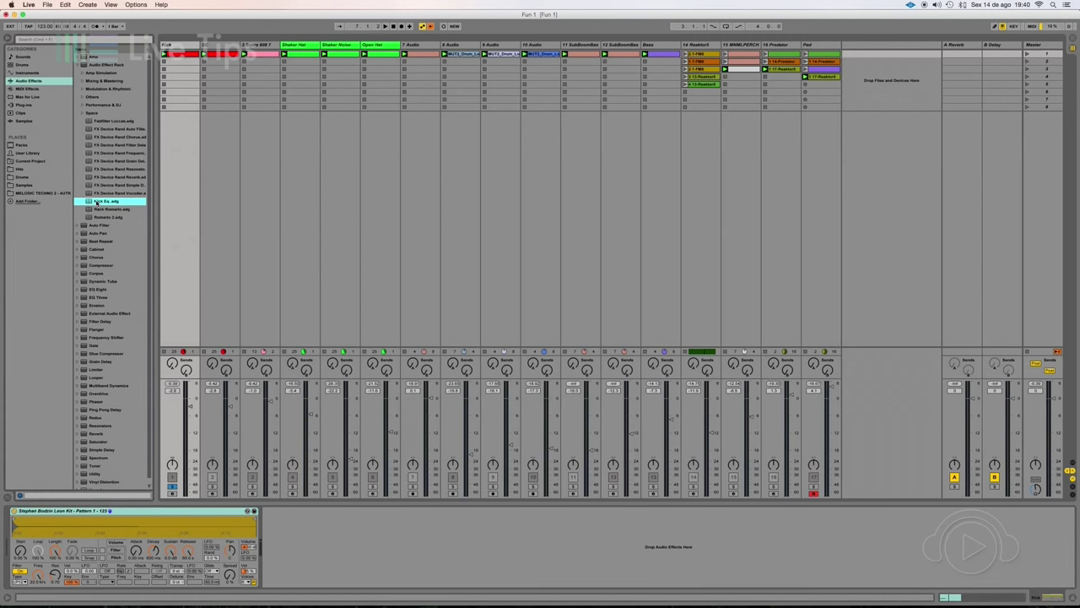
pyautogui.moveTo(97, 202); pyautogui.dragTo(185, 93)
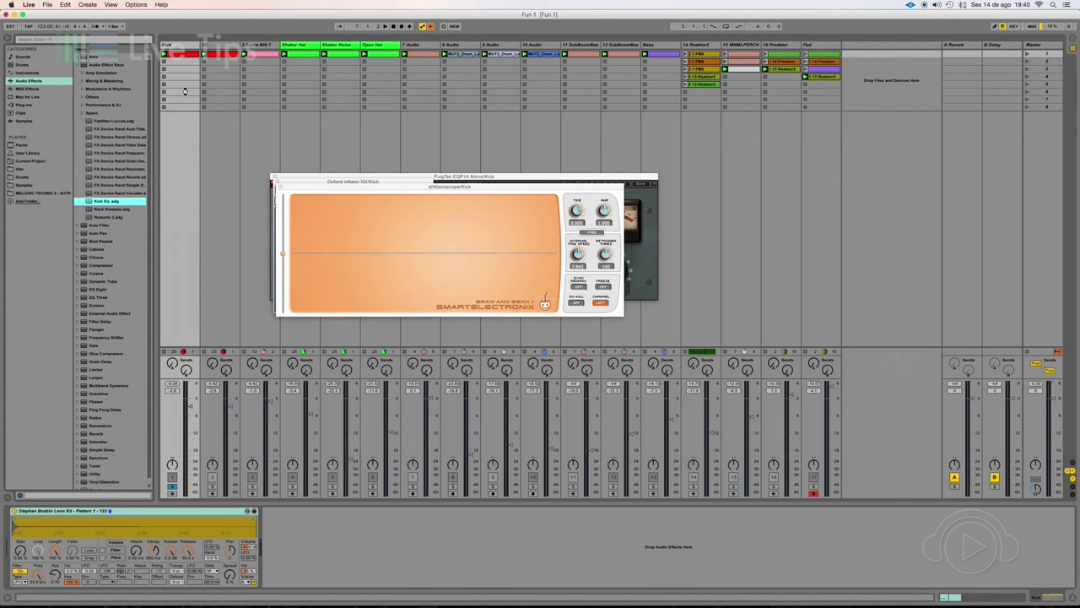
# Arrange the s(M)exoscope, Oxford Inflator and PuigTec windows so they do not overlap.
pyautogui.moveTo(412, 191); pyautogui.dragTo(798, 351)
pyautogui.moveTo(397, 182); pyautogui.dragTo(829, 153)
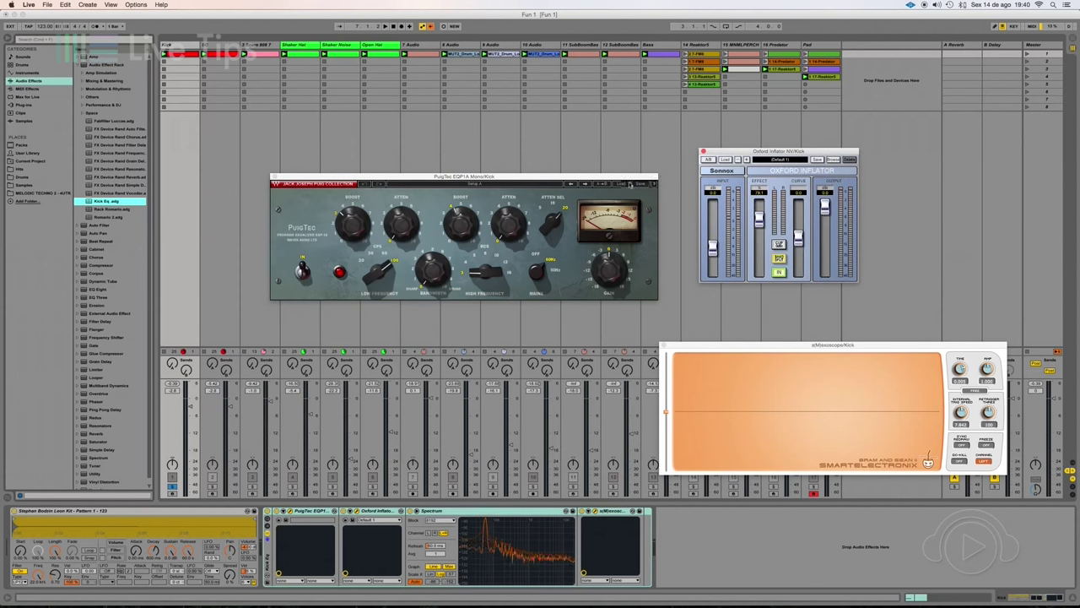
pyautogui.moveTo(631, 184); pyautogui.dragTo(561, 194)
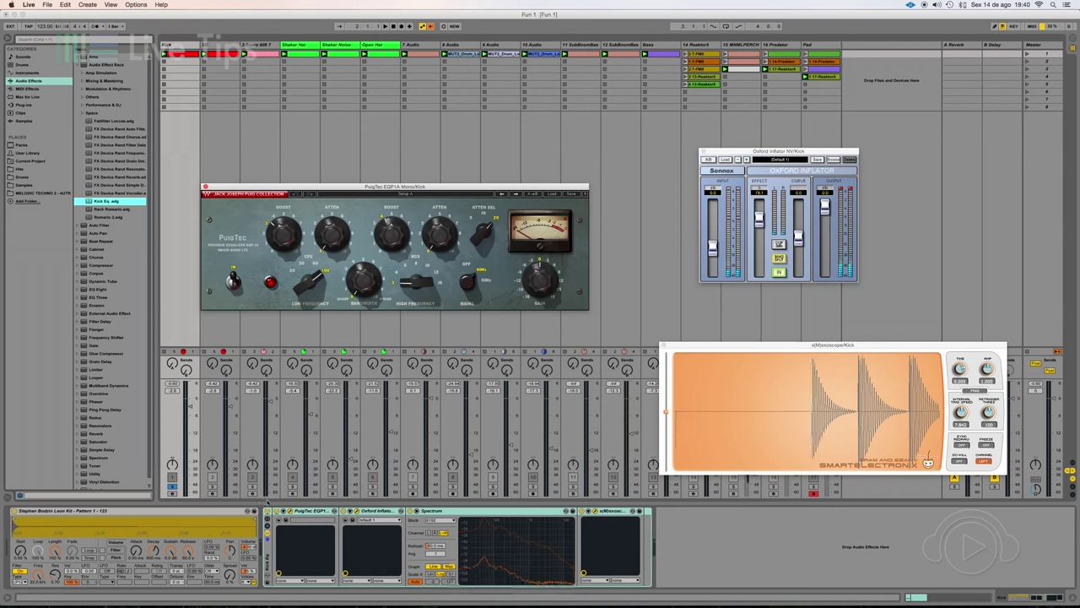
# Select the Kick Eq rack, play the kick through it while watching the oscilloscope, and stop playback.
pyautogui.click(267, 513)
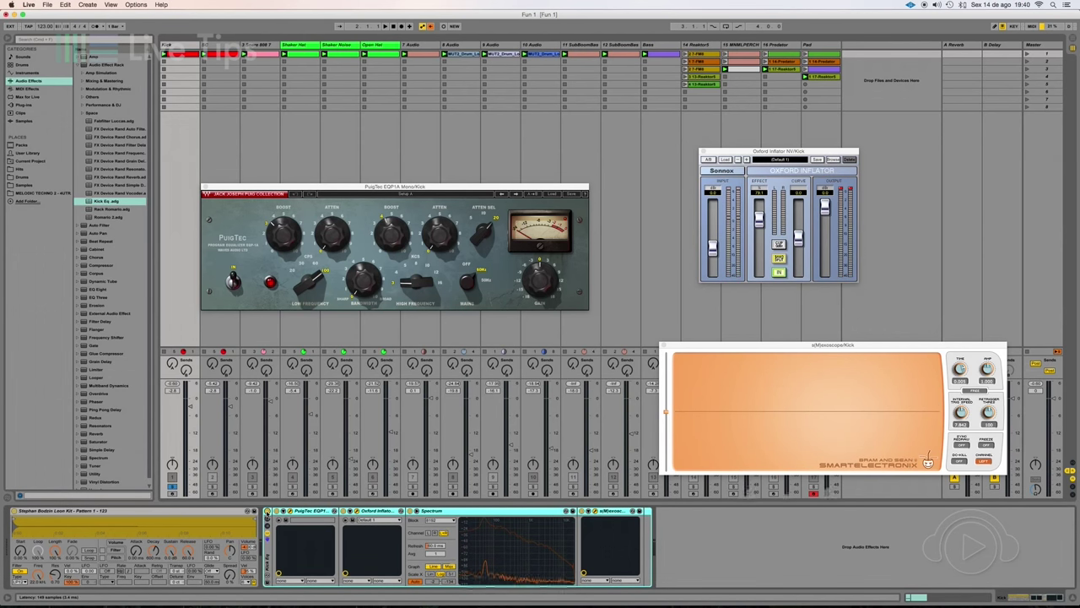
pyautogui.press('space')
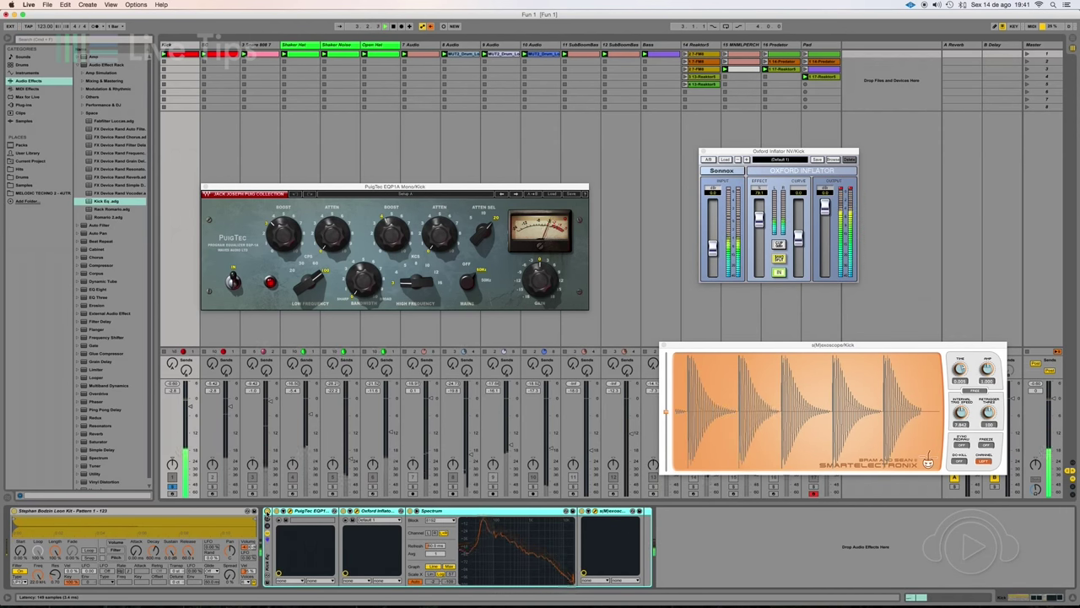
pyautogui.press('space')
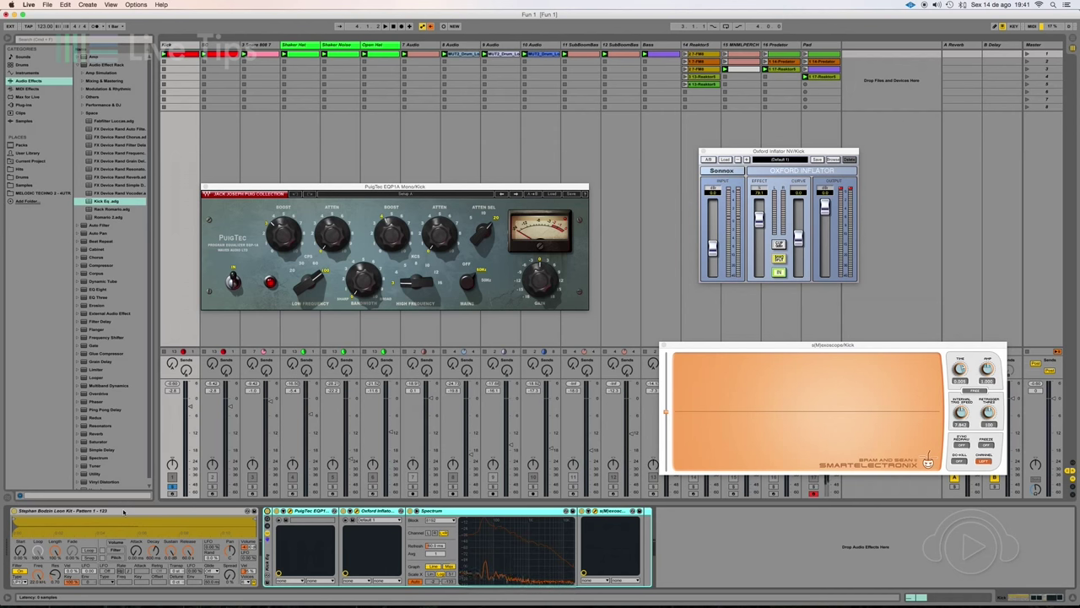
# Select the sample instrument ahead of the Kick Eq rack on the Kick track.
pyautogui.click(123, 511)
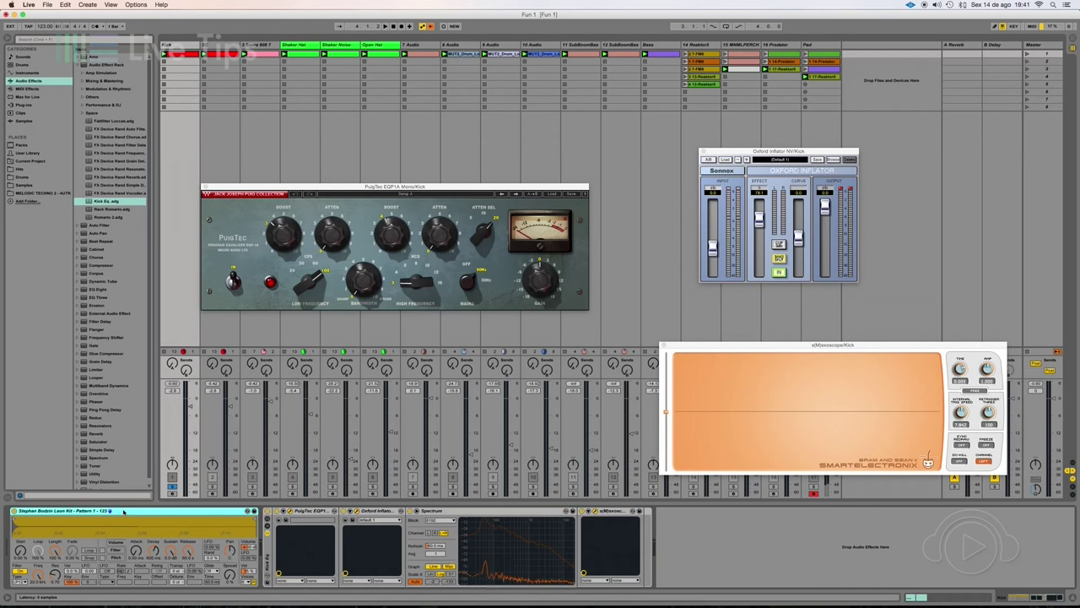